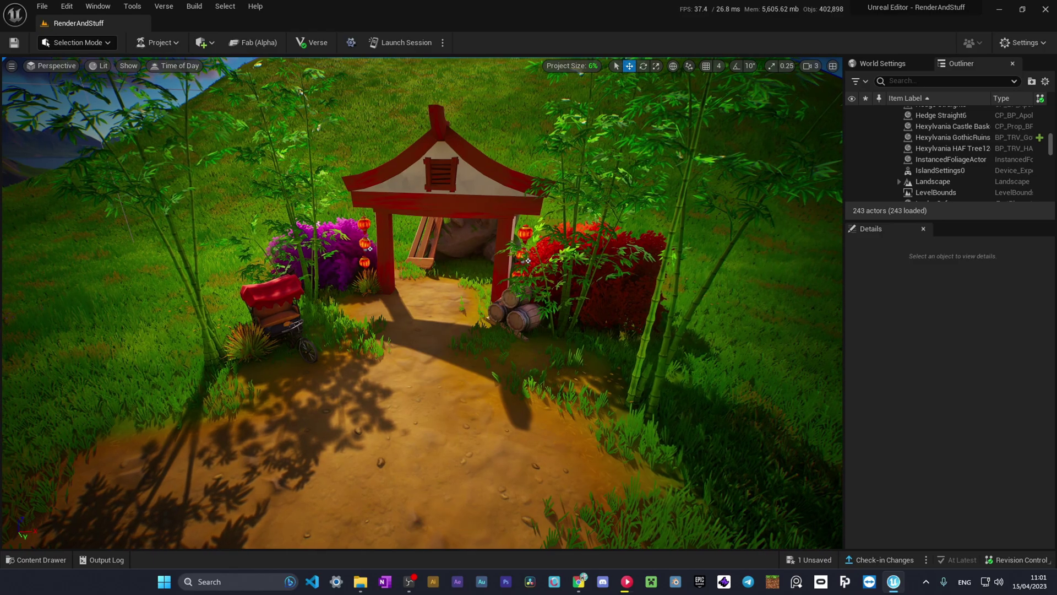
scroll(422, 302, "down", 3)
mouse_move(422, 302)
right_mouse_down()
mouse_move(385, 292)
mouse_move(396, 302)
mouse_move(440, 297)
right_mouse_up()
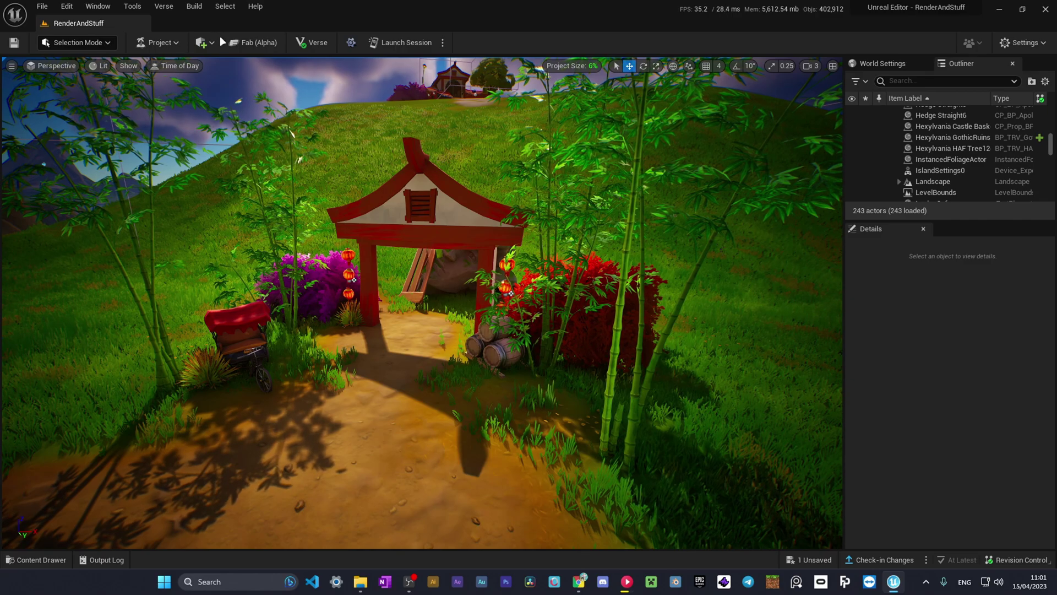
left_click(212, 43)
mouse_move(248, 98)
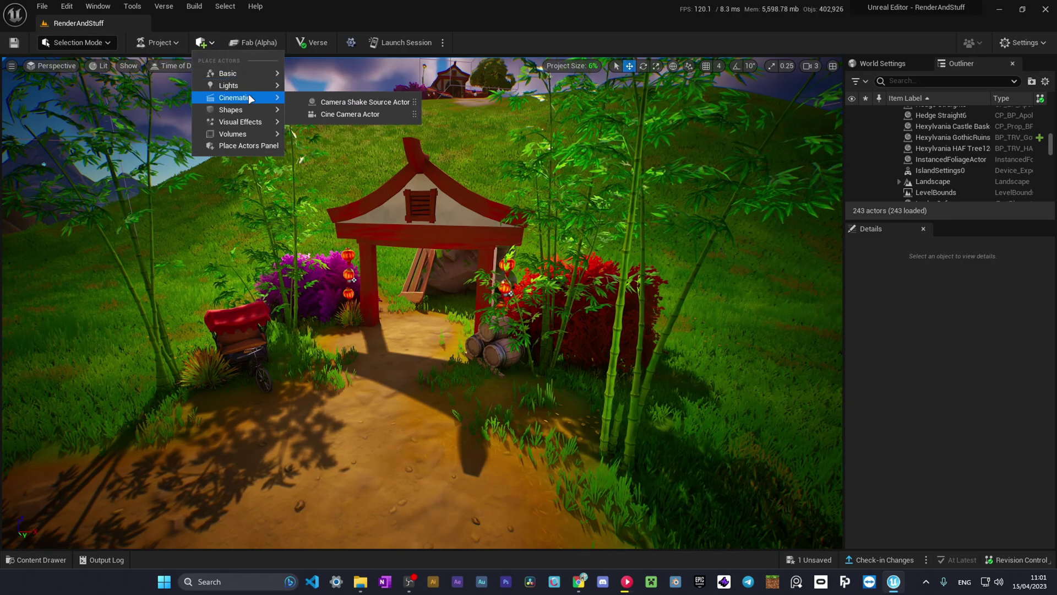
Switch to the browser and download the BP_HighResScreenshotTool asset from the attachment link in the Twitter thread
left_click_drag(566, 0, 499, 171)
left_click(681, 165)
left_click(683, 164)
scroll(581, 391, "down", 5)
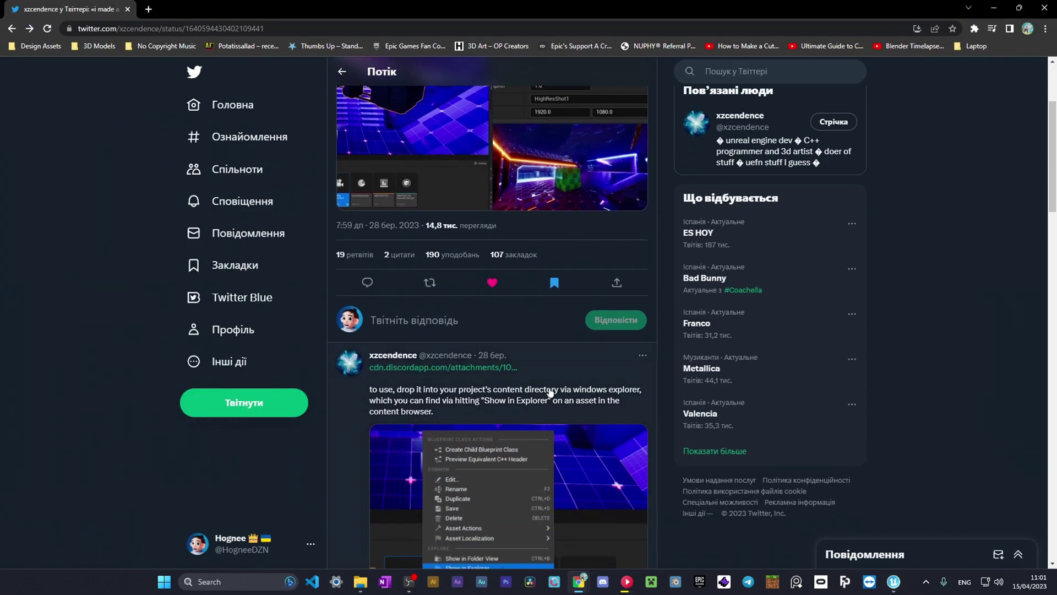
left_click(484, 258)
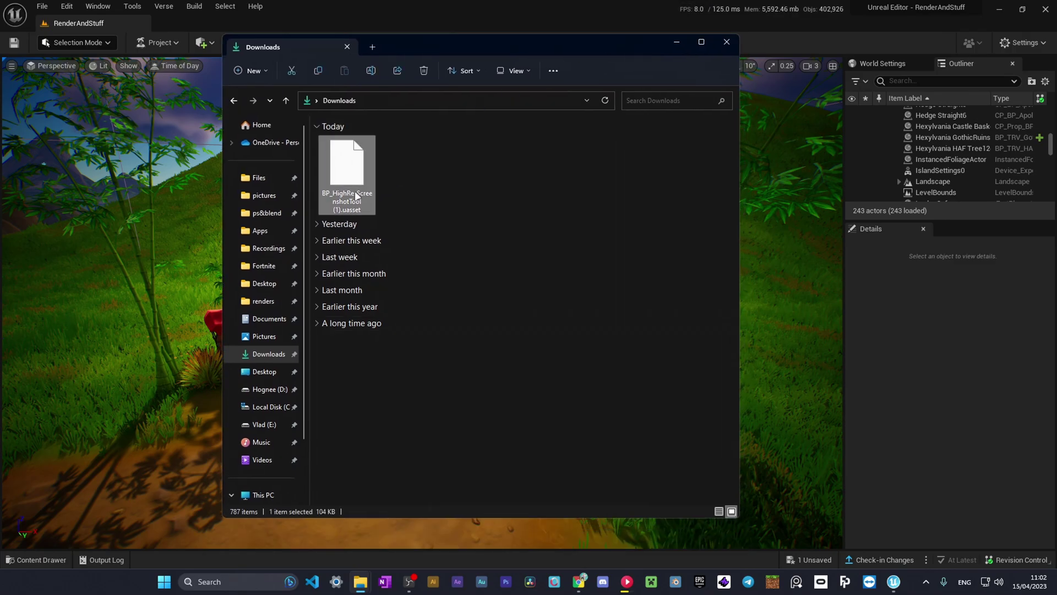
Rename the downloaded screenshot tool file as BP_HighResScreenshotTool1.uasset
left_click(421, 202)
left_click(355, 205)
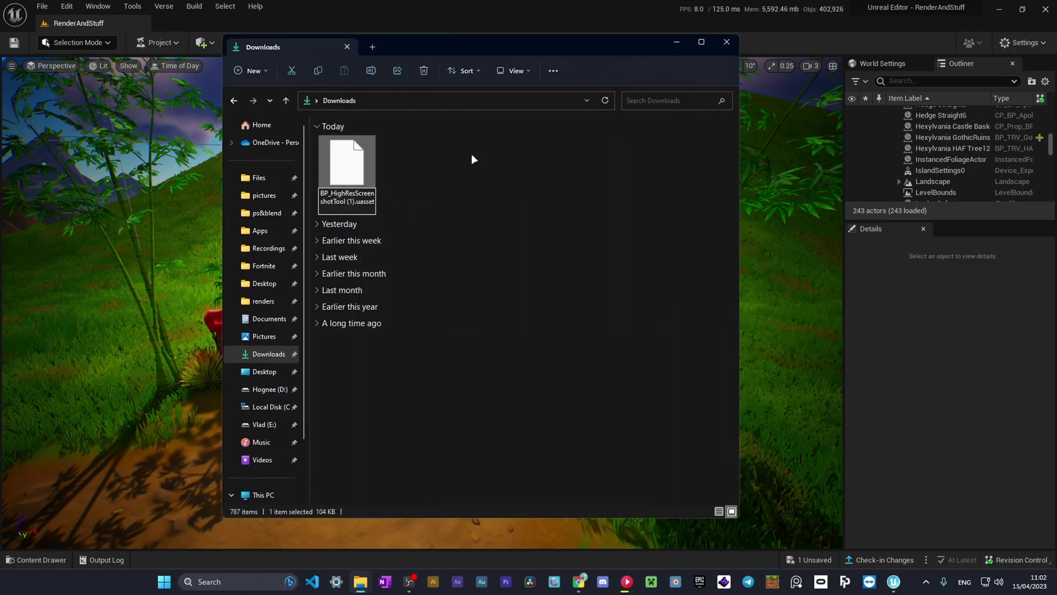
key("BackSpace")
key("BackSpace")
key("BackSpace")
key("BackSpace")
type("1")
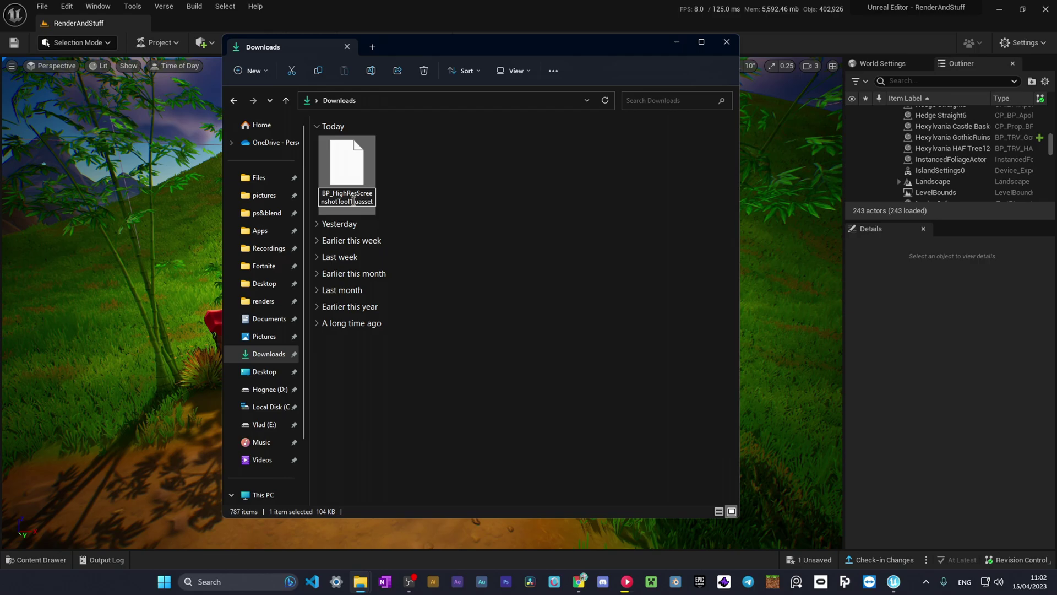
key("Return")
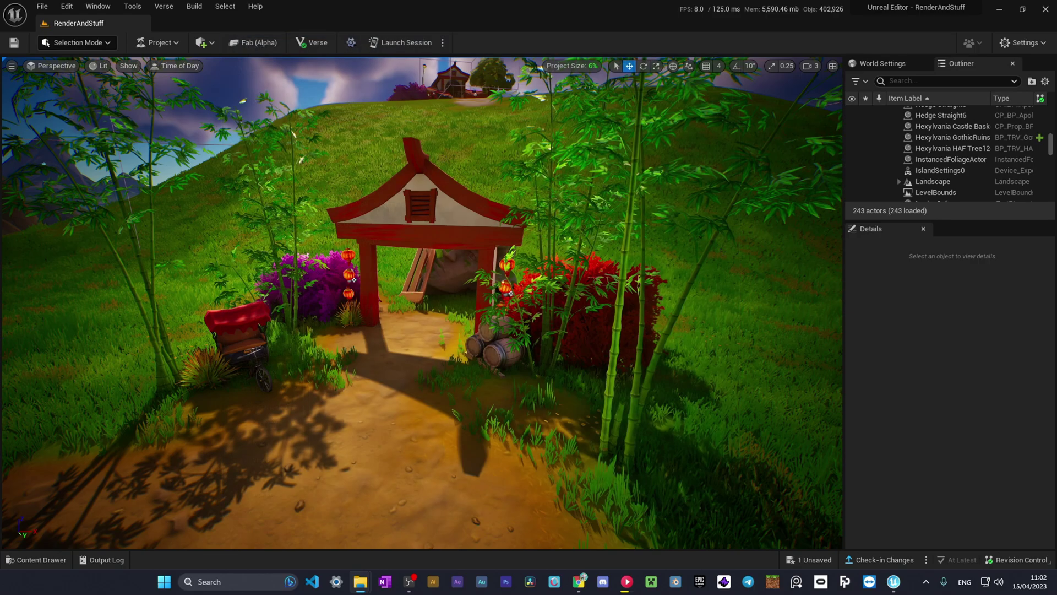
Reveal the RenderAndStuff project's Content folder in File Explorer through its DefaultHLODLayer asset
left_click(44, 561)
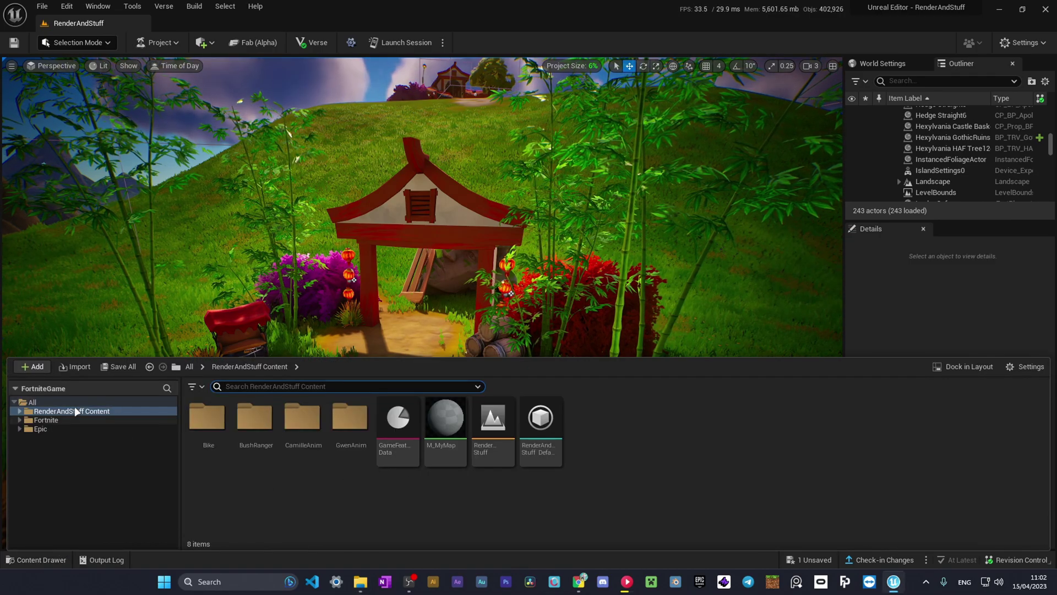
right_click(531, 453)
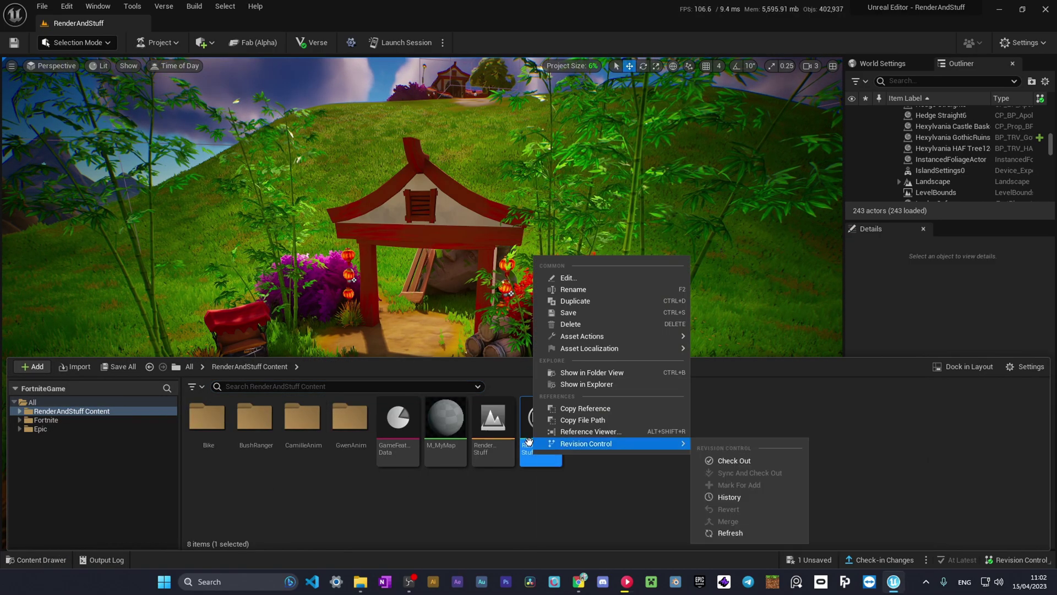
left_click(608, 385)
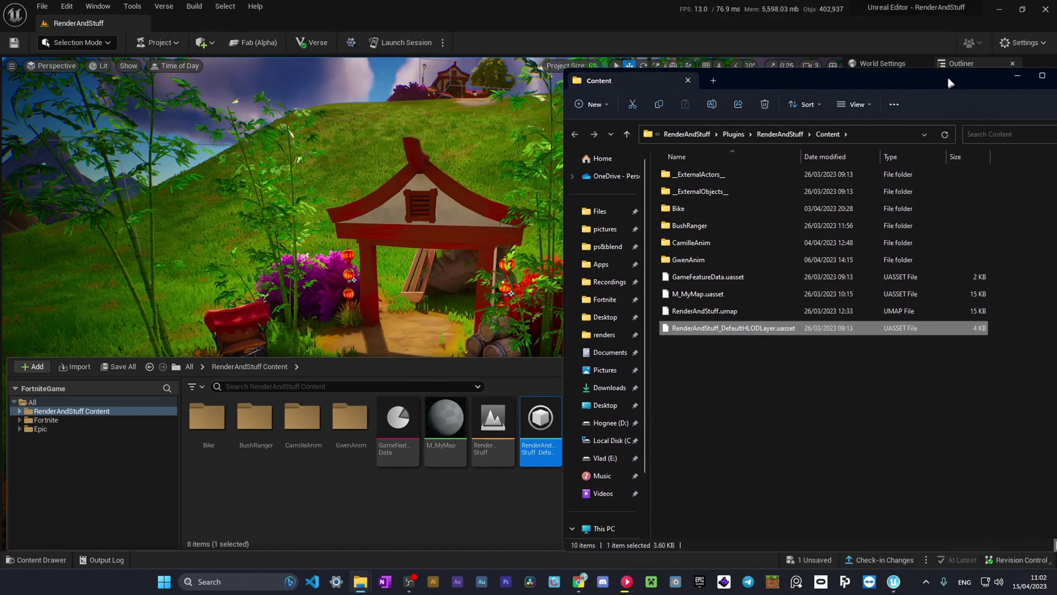
Transfer BP_HighResScreenshotTool1.uasset from Downloads into the project's Content folder and return to the editor
left_click_drag(400, 1, 330, 64)
left_click_drag(116, 186, 777, 382)
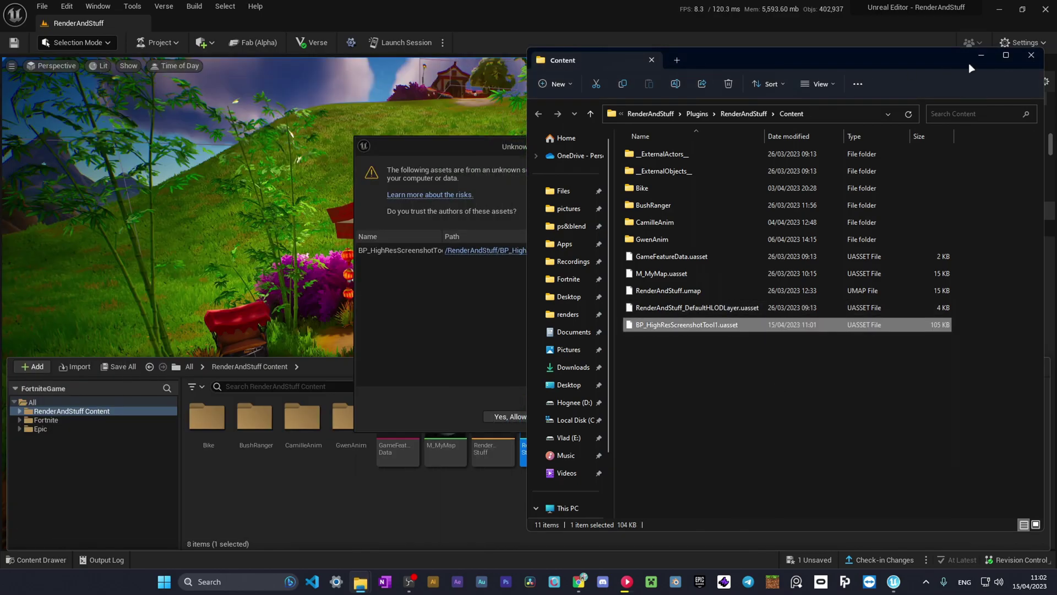
left_click(975, 59)
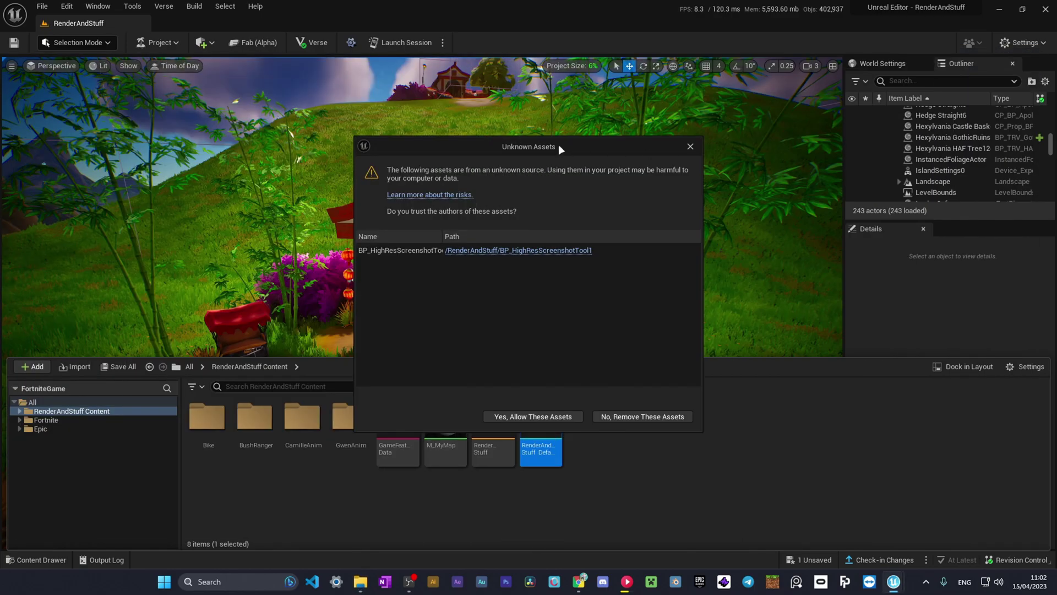
left_click_drag(558, 144, 534, 157)
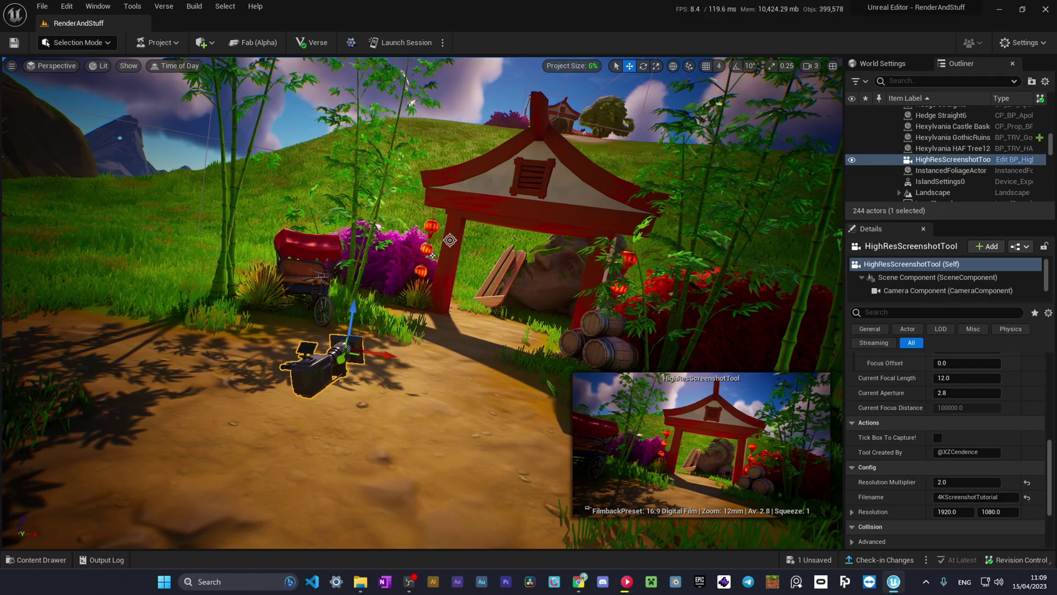
right_click_drag(473, 242, 447, 221)
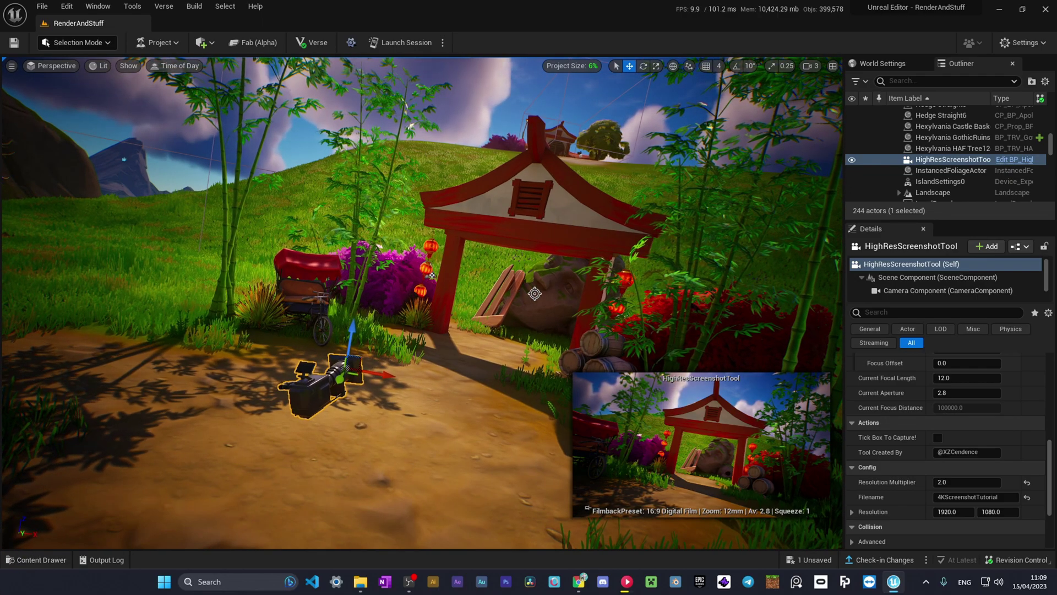
right_click_drag(534, 293, 553, 283)
key("s")
key("e")
key("w")
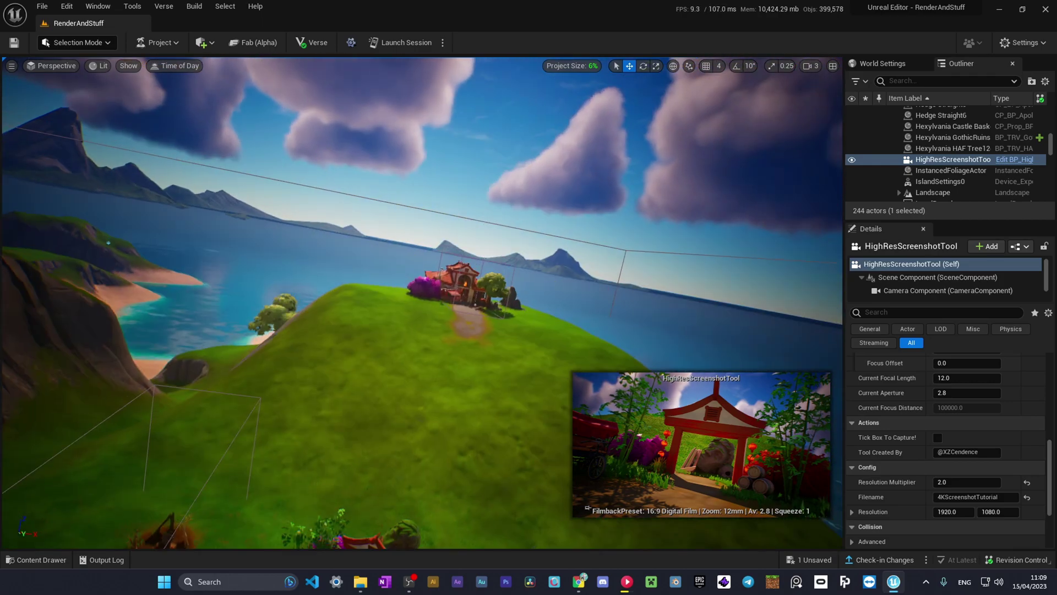
right_click_drag(447, 221, 447, 221)
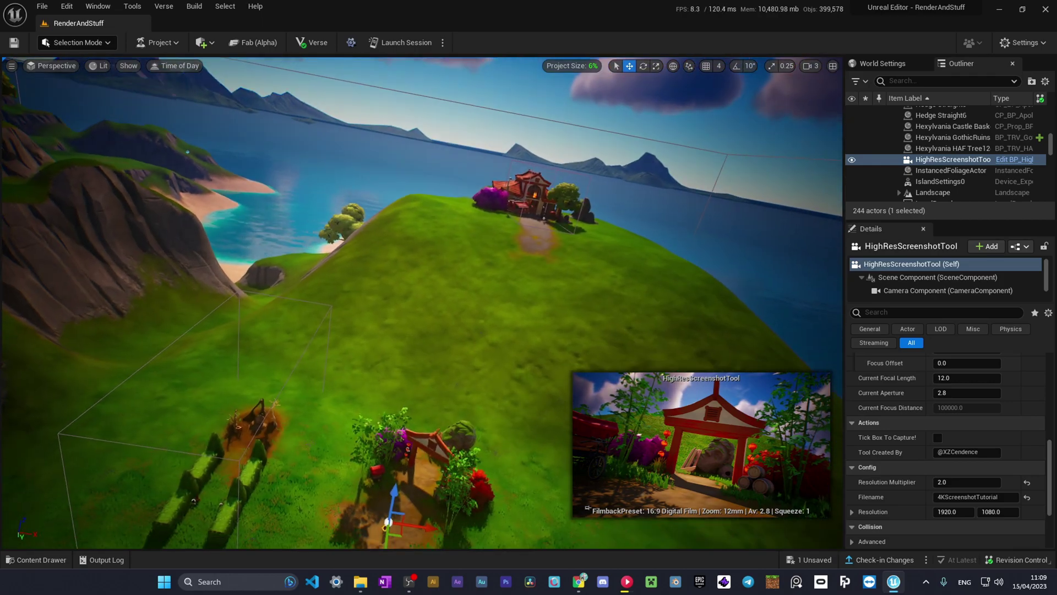
right_click_drag(563, 284, 564, 284)
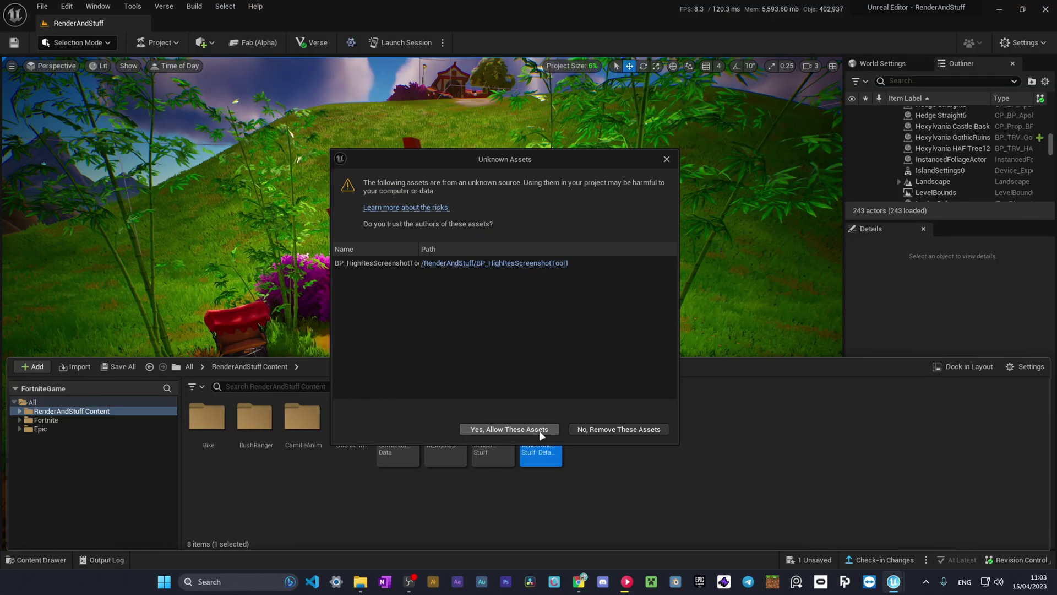
Allow the unknown screenshot tool asset and place its blueprint in the level on the path before the red gate
left_click(540, 431)
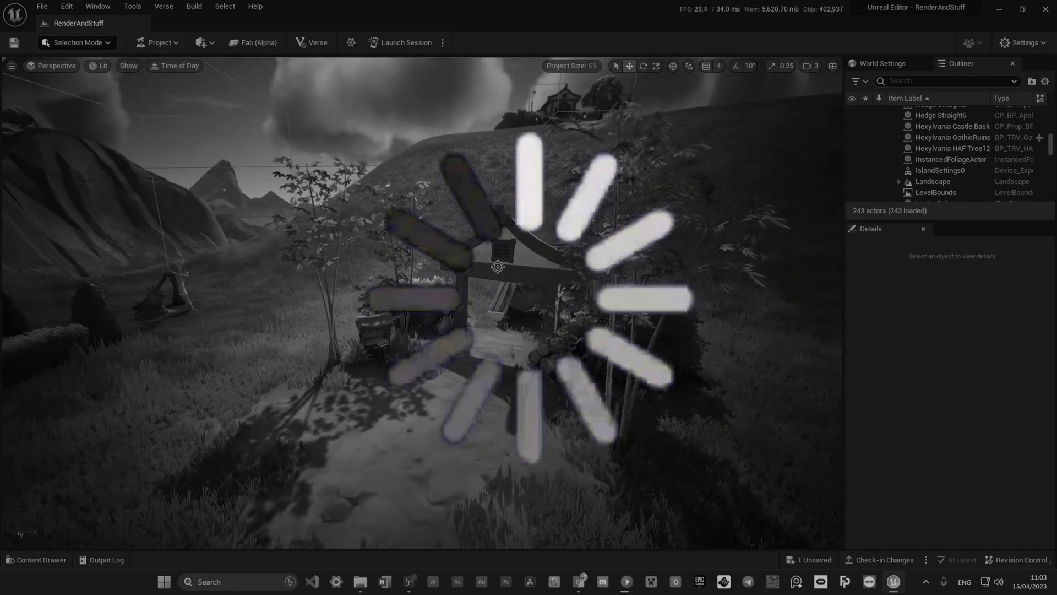
left_click(36, 560)
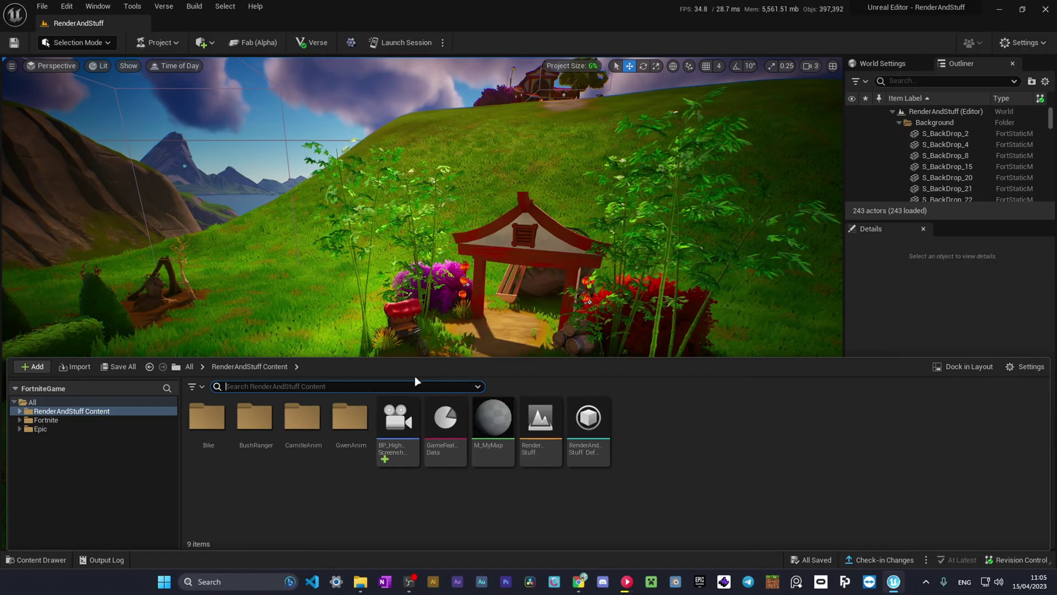
left_click_drag(397, 420, 484, 348)
Aim the screenshot camera at the red gate, rotated about -11, 9 and -67 degrees, and move it back to about X 9417, Y 14059
key("e")
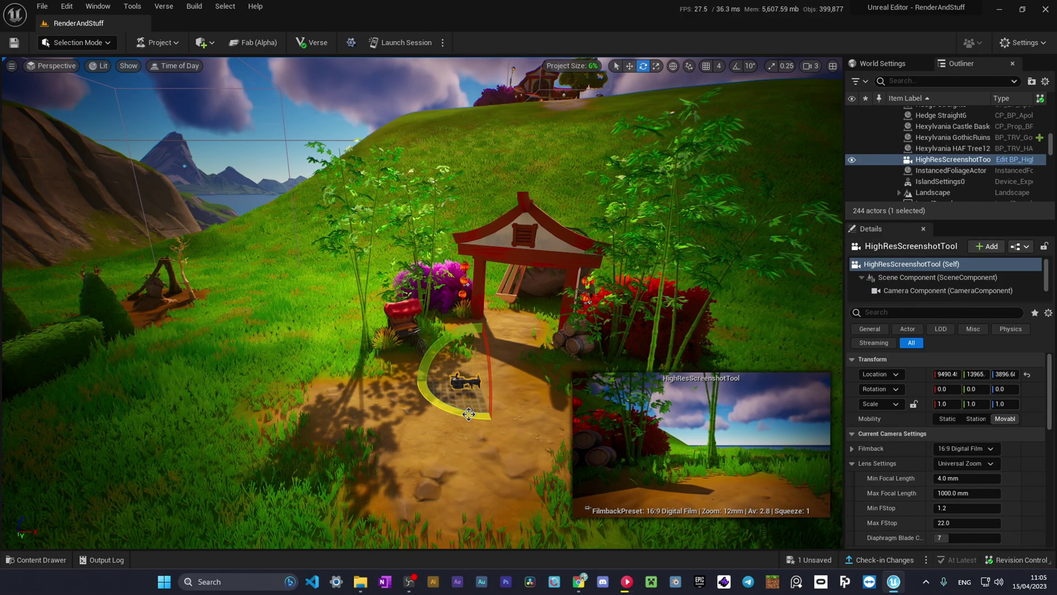
left_click_drag(469, 414, 523, 405)
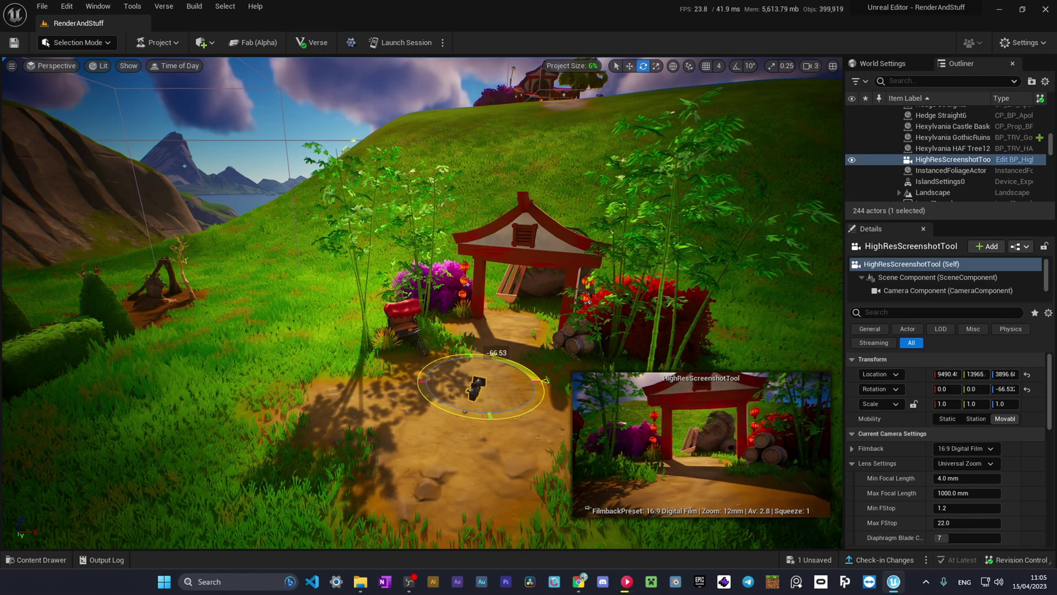
left_click_drag(457, 330, 492, 348)
key("w")
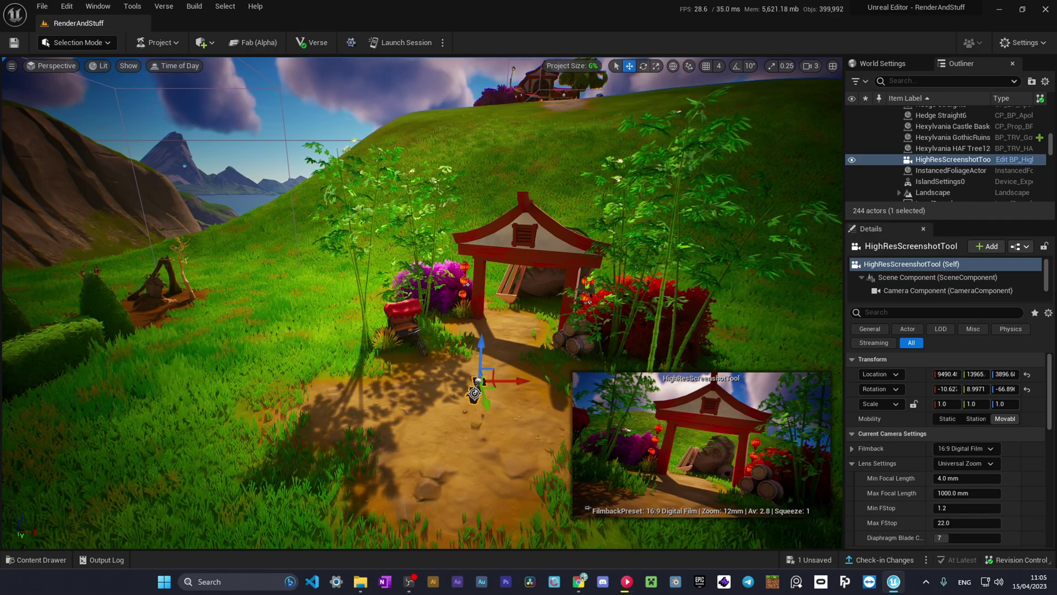
left_click_drag(493, 386, 494, 403)
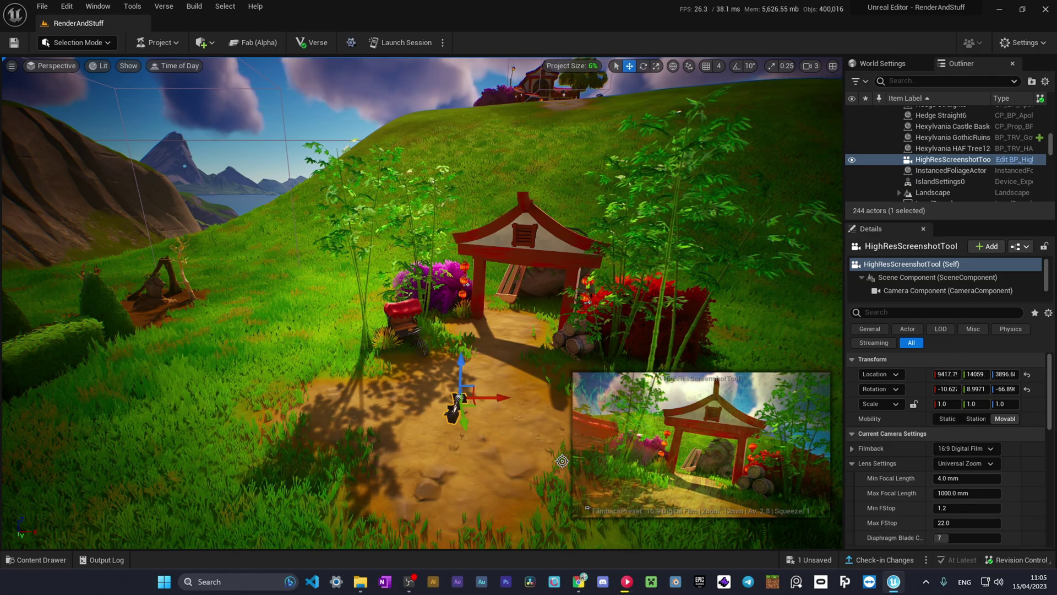
Pin the HighResScreenshotTool camera preview, test it by selecting the gate's roof, and reselect the camera
left_click(588, 507)
left_click(522, 236)
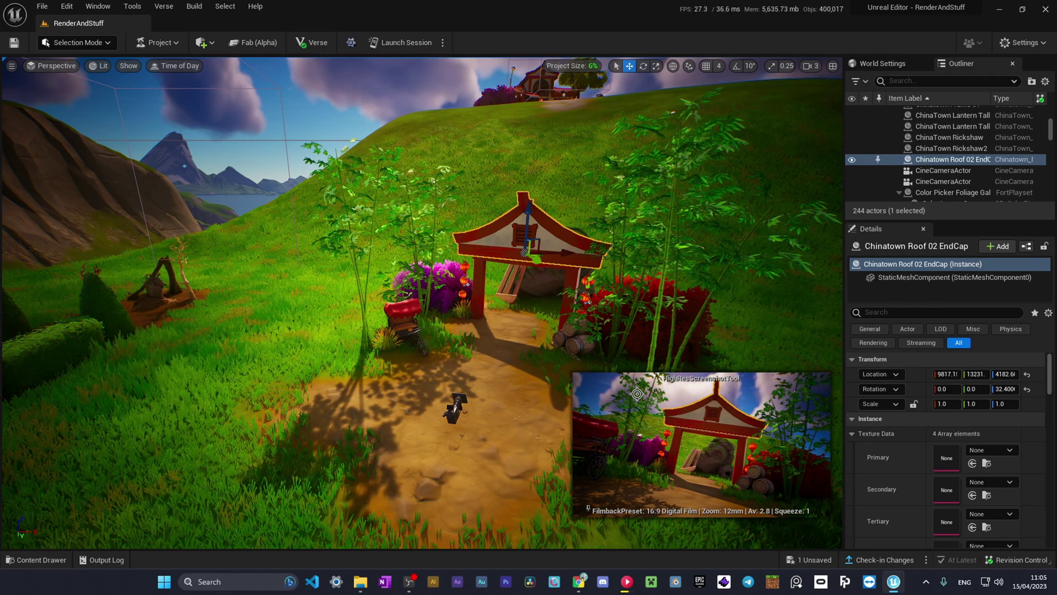
left_click(455, 409)
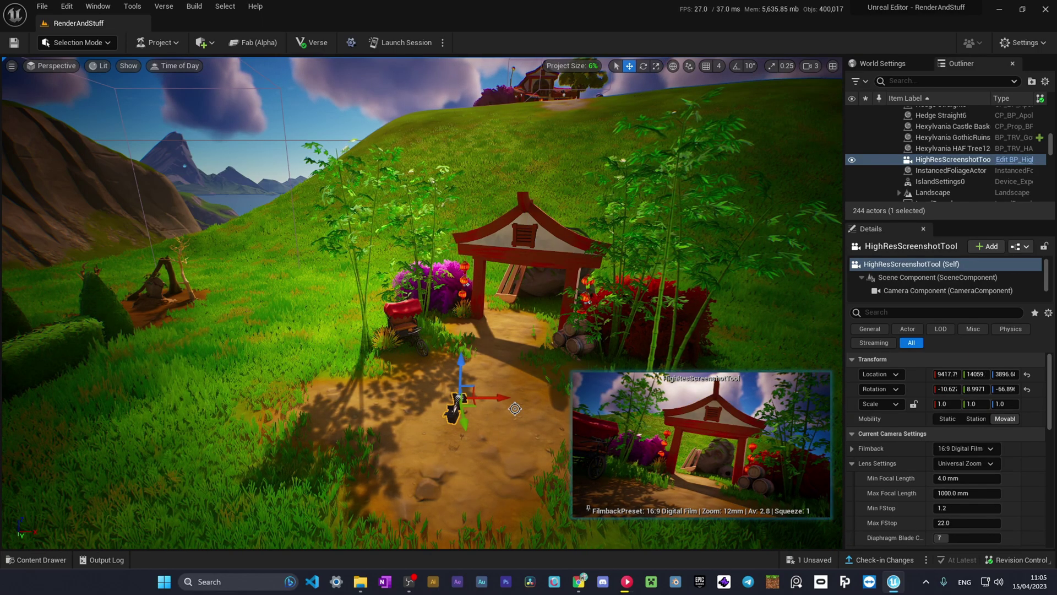
Review the screenshot tool's Resolution values and set its Resolution Multiplier to 2.0
scroll(895, 434, "down", 10)
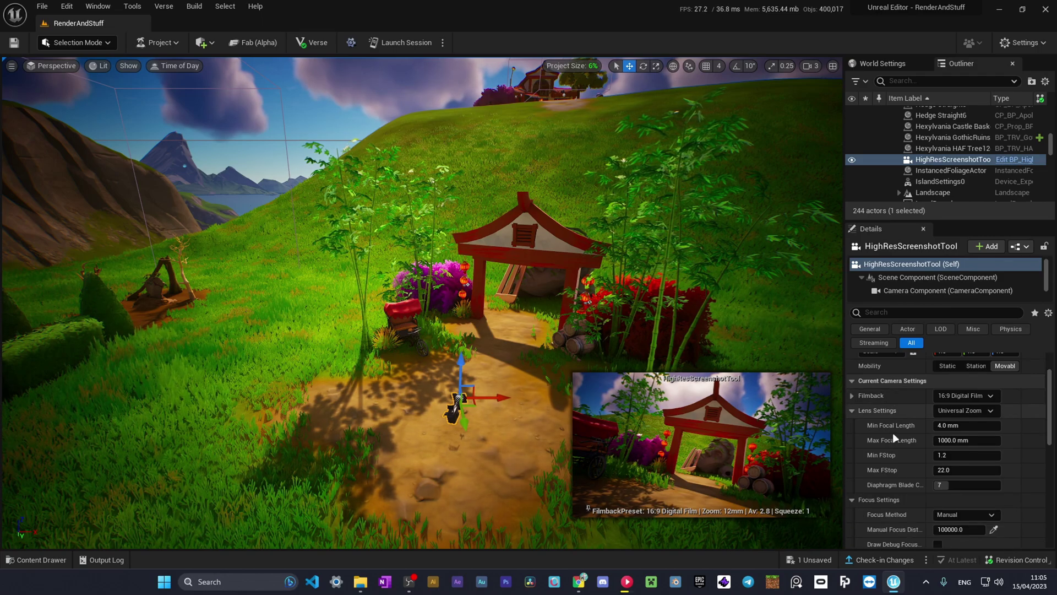
scroll(891, 447, "down", 5)
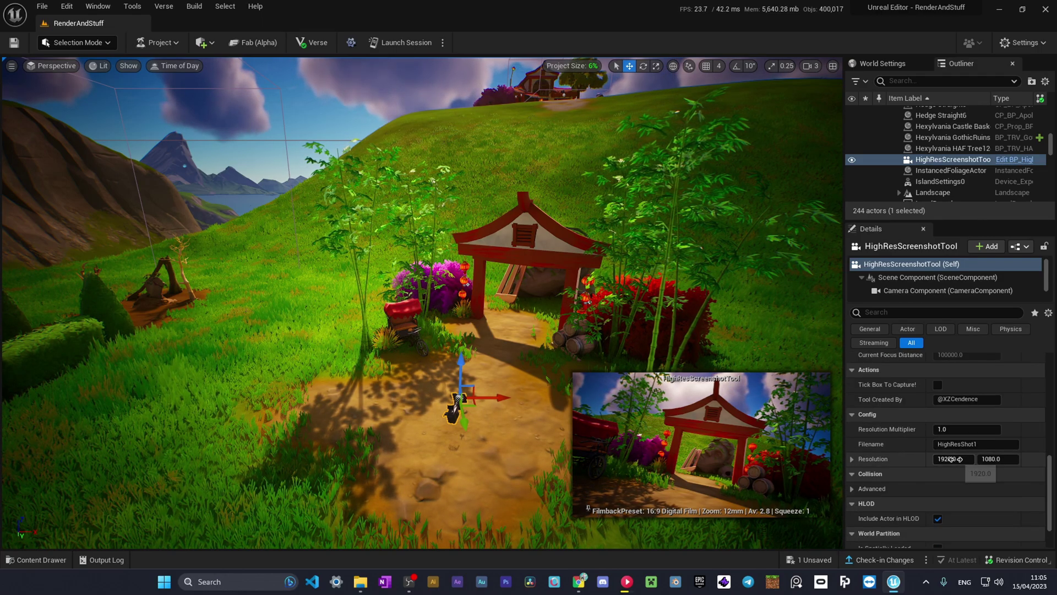
left_click(852, 458)
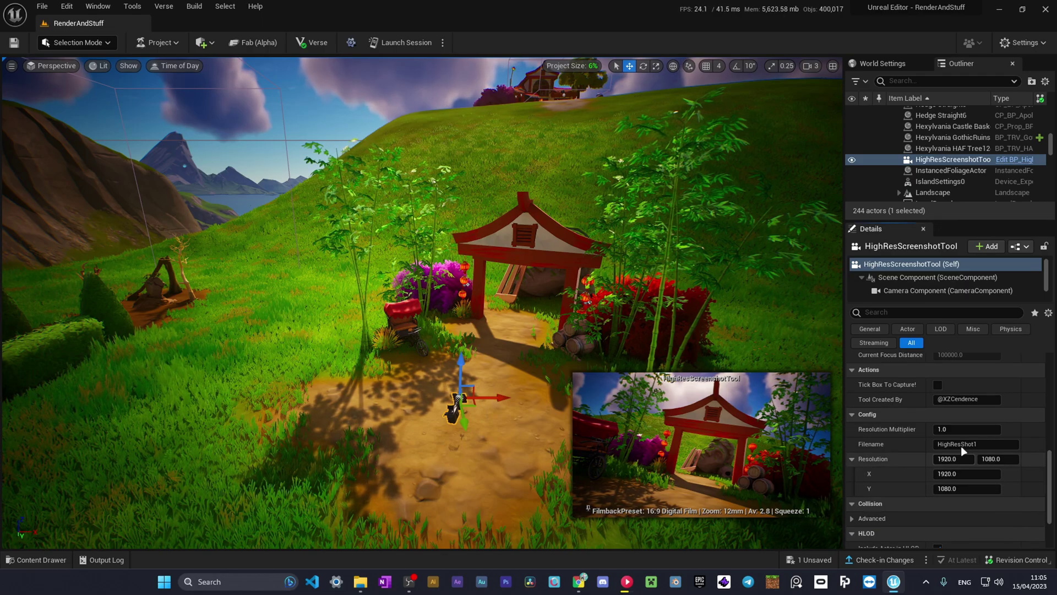
left_click(852, 458)
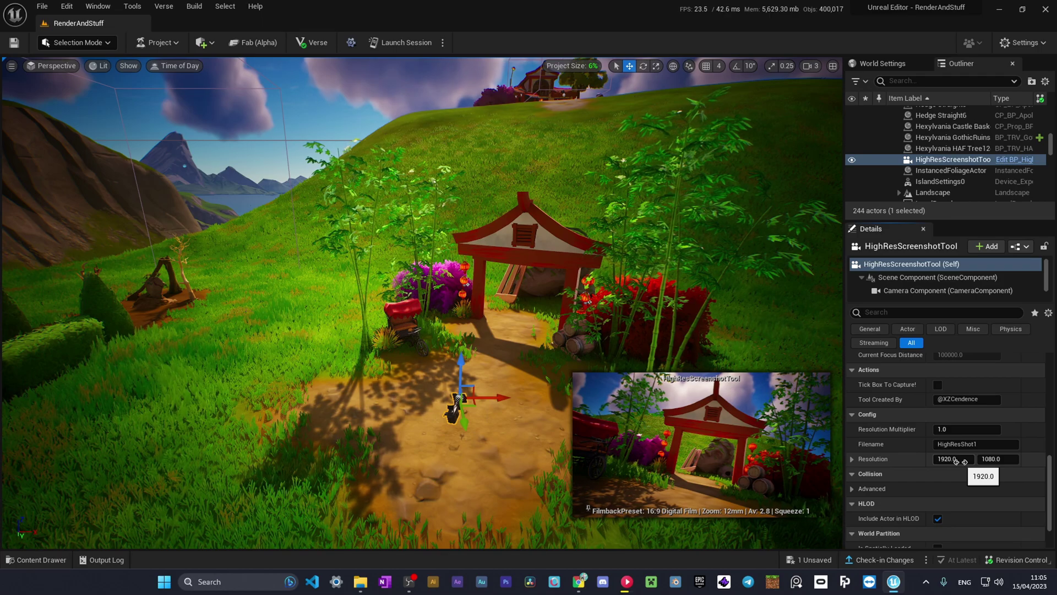
left_click(949, 429)
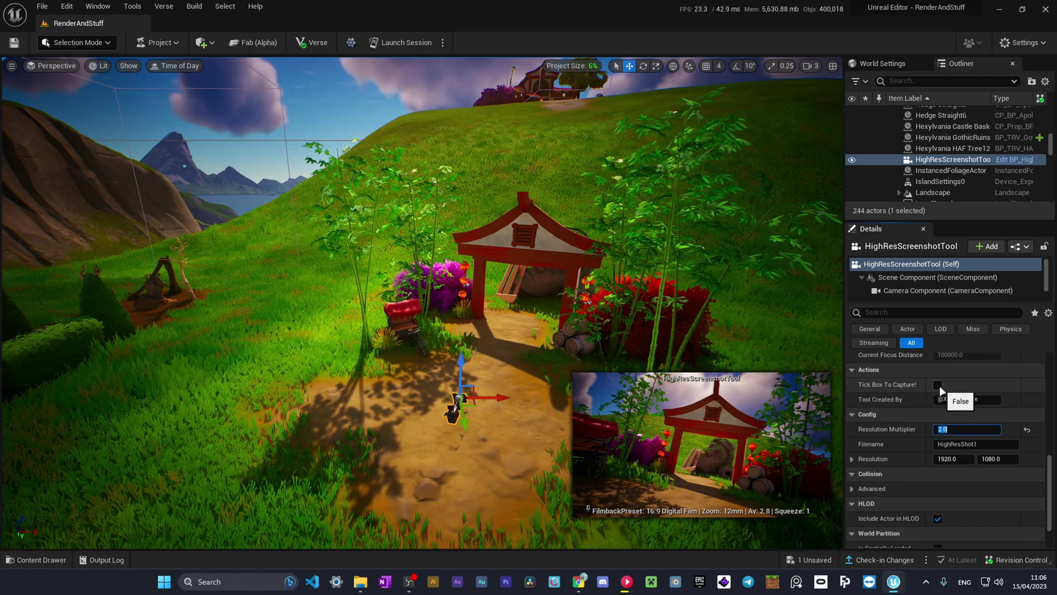
Set the screenshot tool's Filename to 4KScreenshotTutorial
left_click(986, 444)
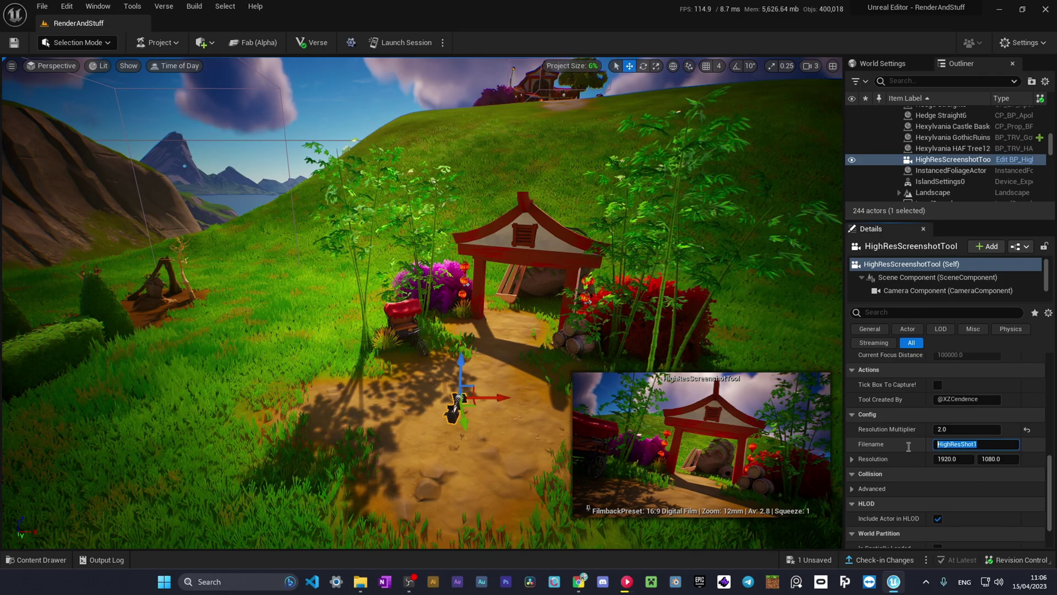
left_click(993, 443)
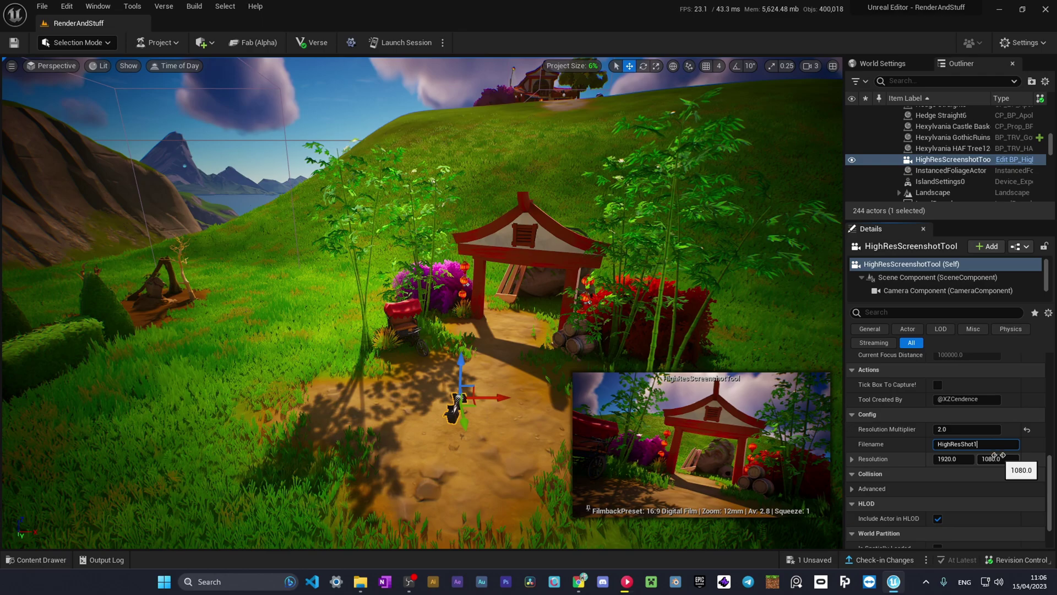
scroll(992, 490, "down", 2)
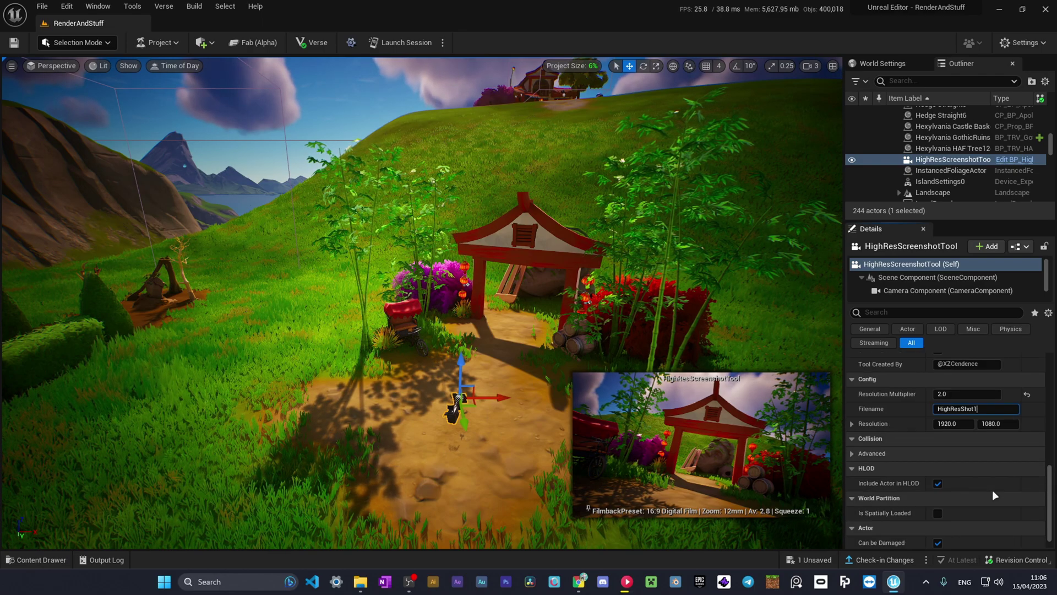
scroll(982, 500, "up", 5)
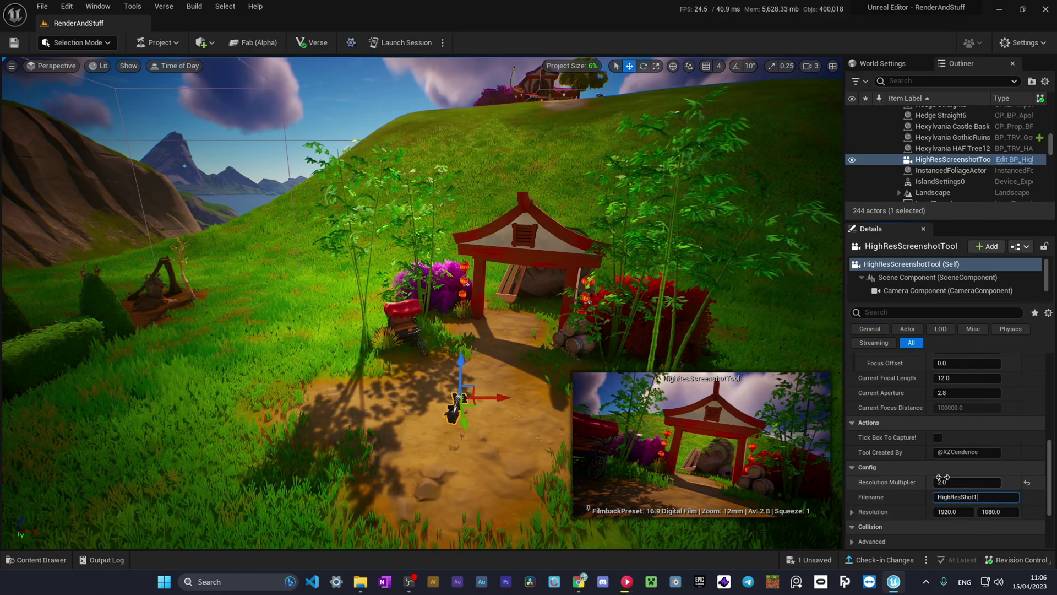
left_click(978, 497)
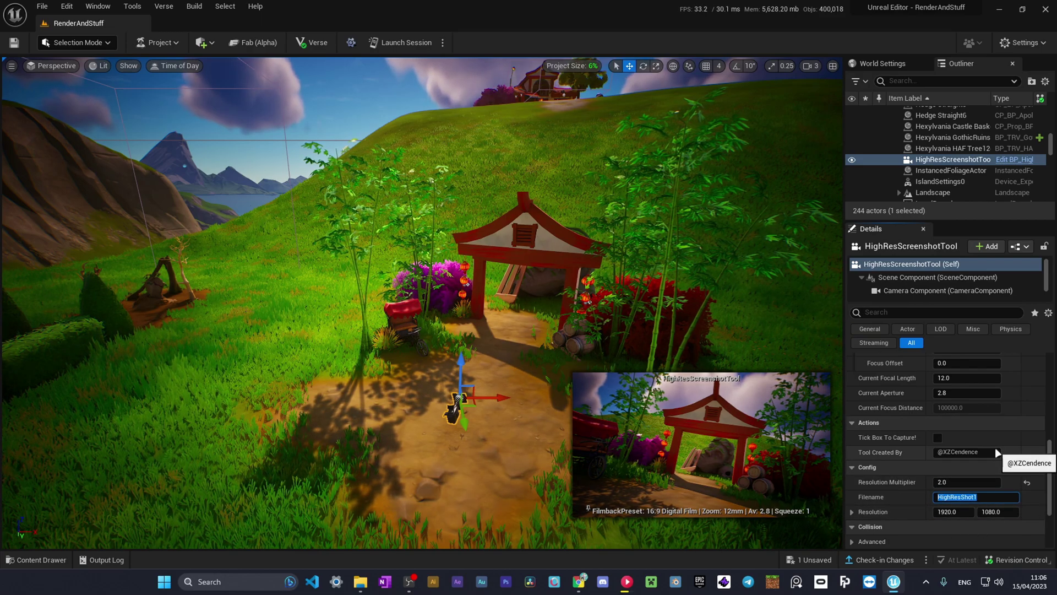
type("4K")
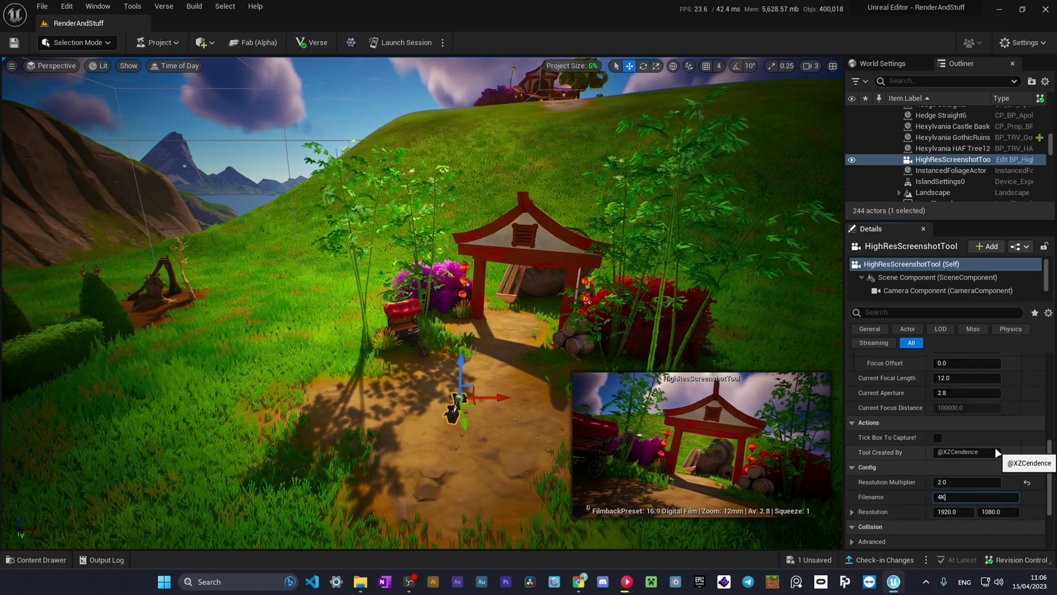
type("ScreenshotTutorial")
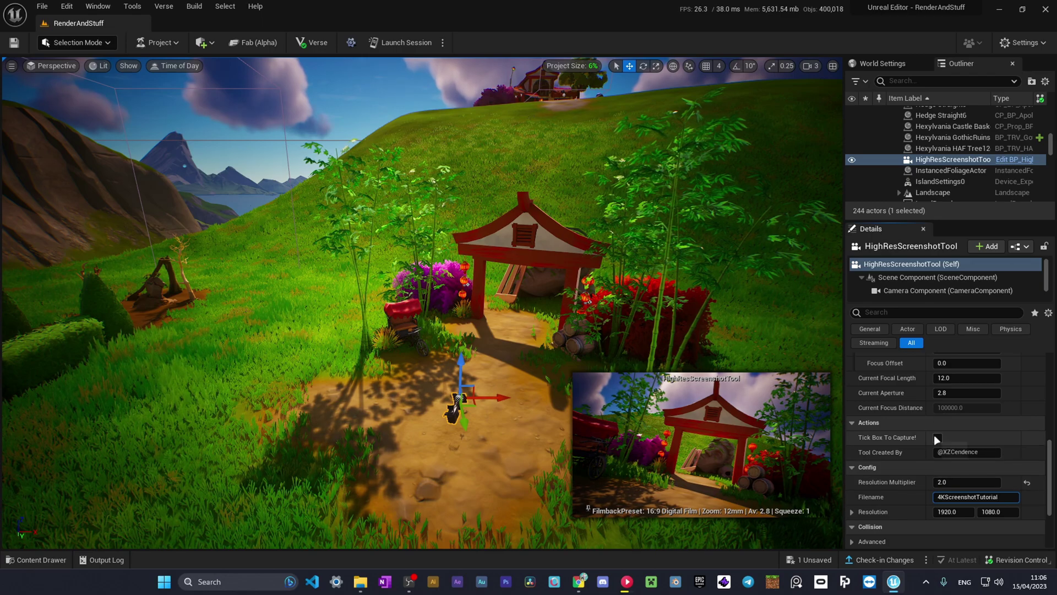
key("Return")
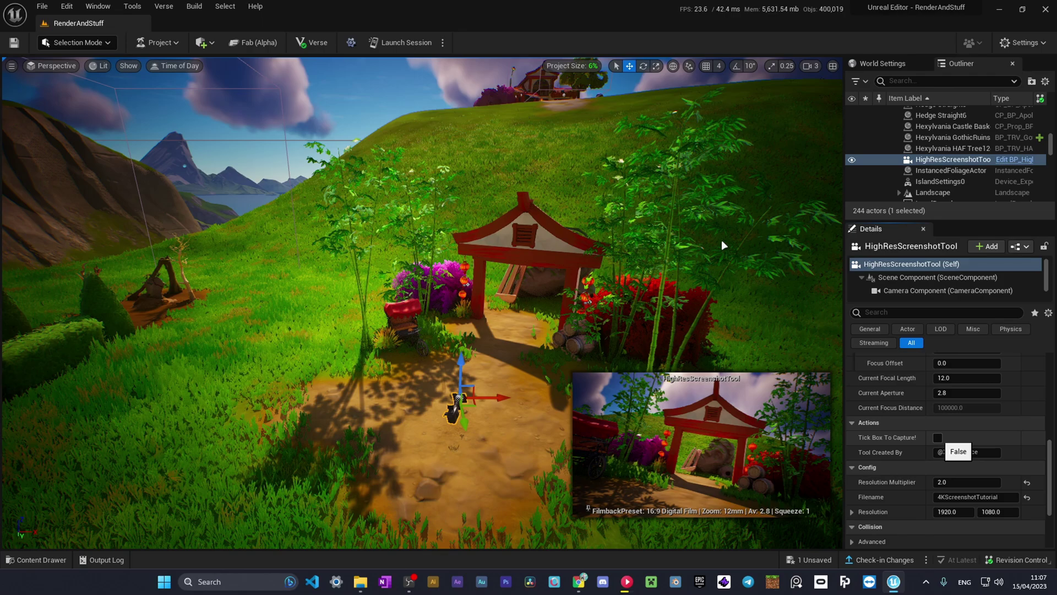
Capture the high-resolution screenshot of the gate, open its saved folder and select 4KScreenshotTutorial.png
key("ctrl+shift+p")
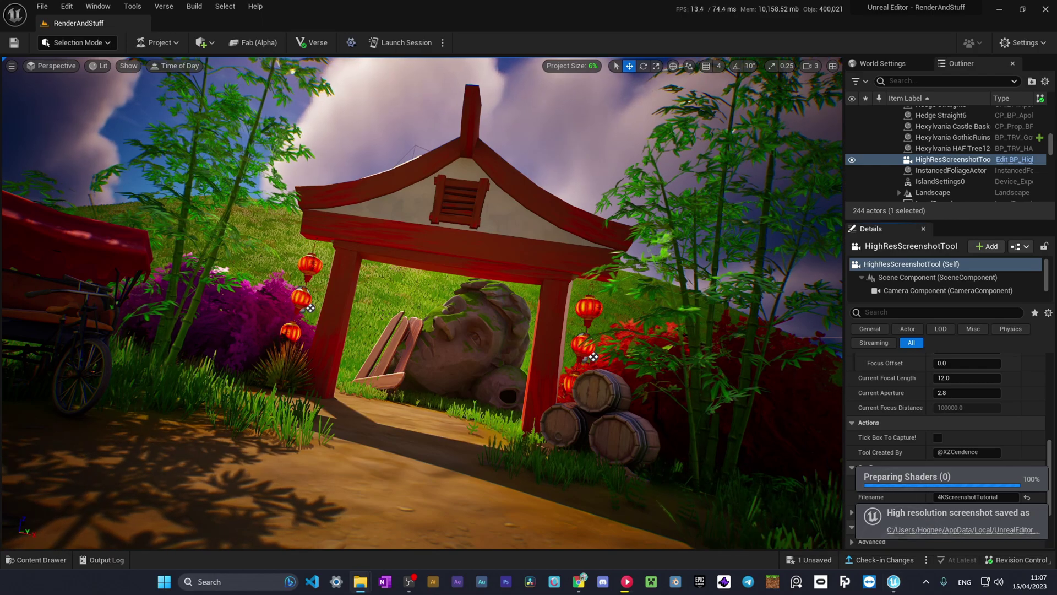
left_click_drag(1056, 61, 457, 44)
left_click(337, 178)
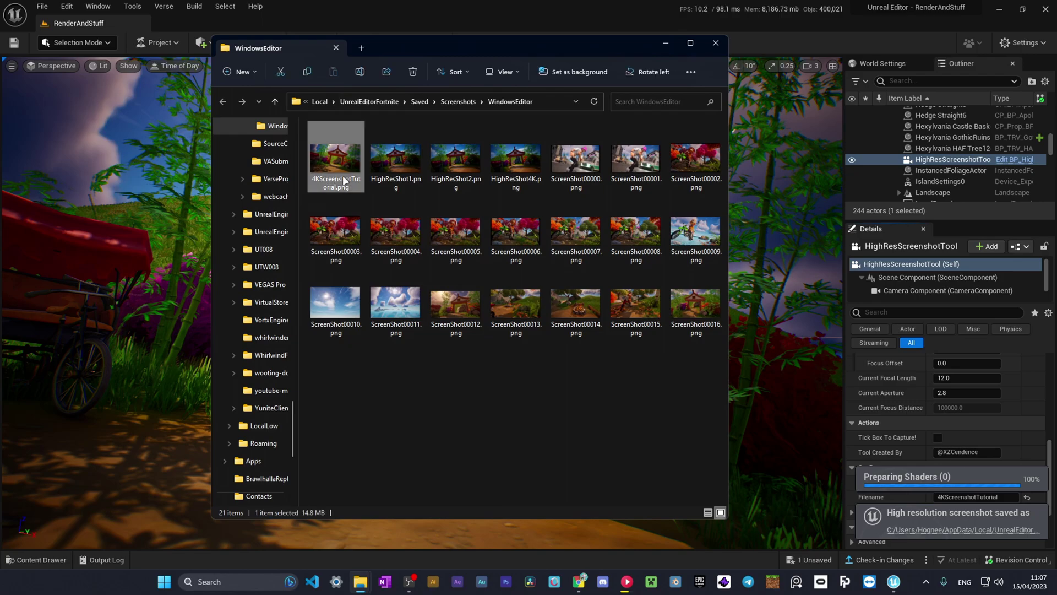
Check the image dimensions in the file properties of 4KScreenshotTutorial.png, and view the picture before returning to the level
right_click(346, 180)
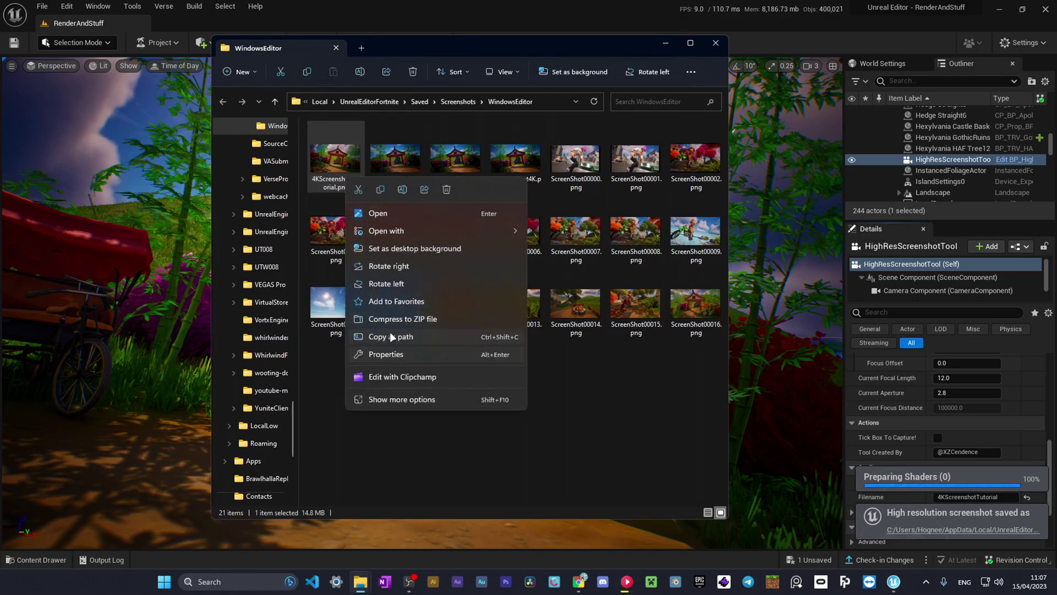
left_click(386, 354)
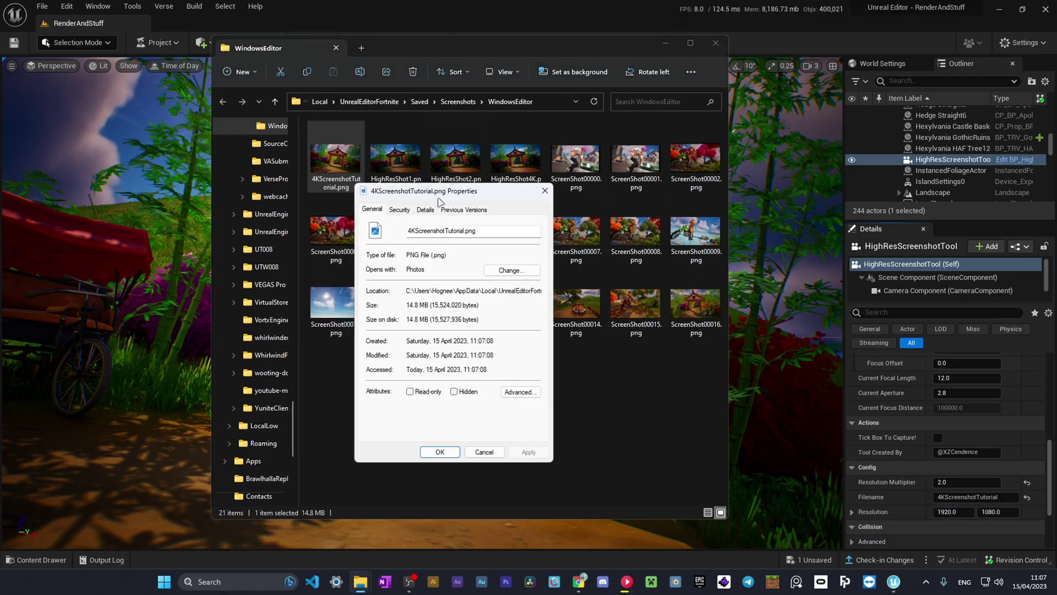
left_click(425, 210)
left_click(419, 276)
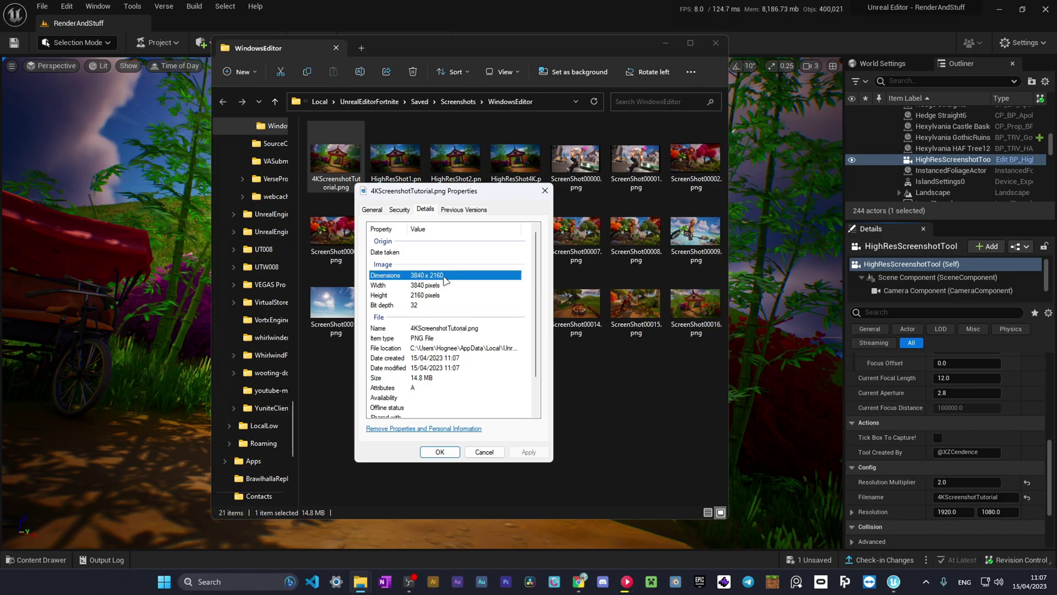
left_click(545, 191)
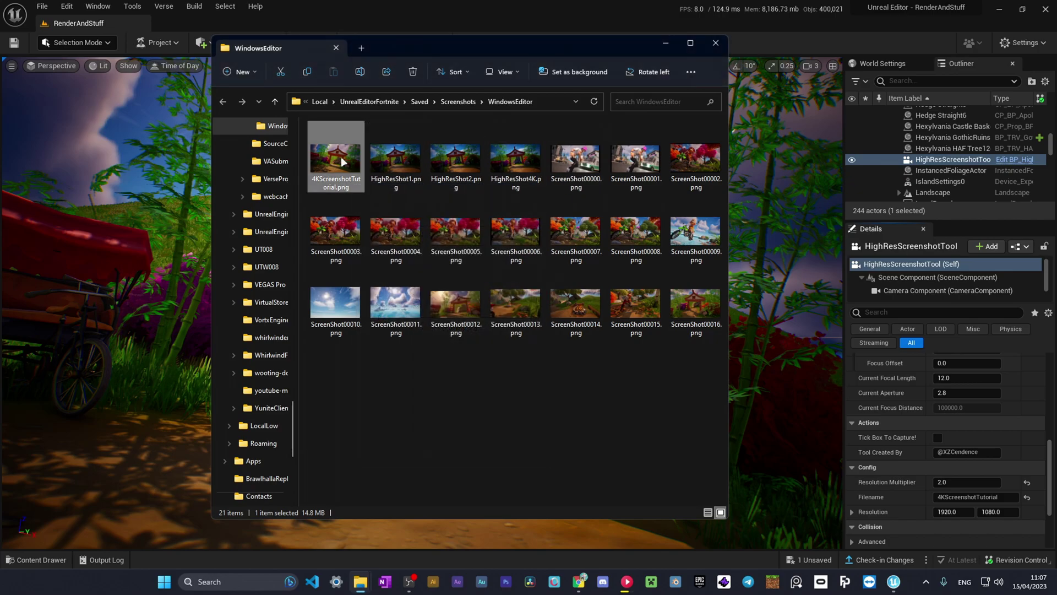
double_click(344, 161)
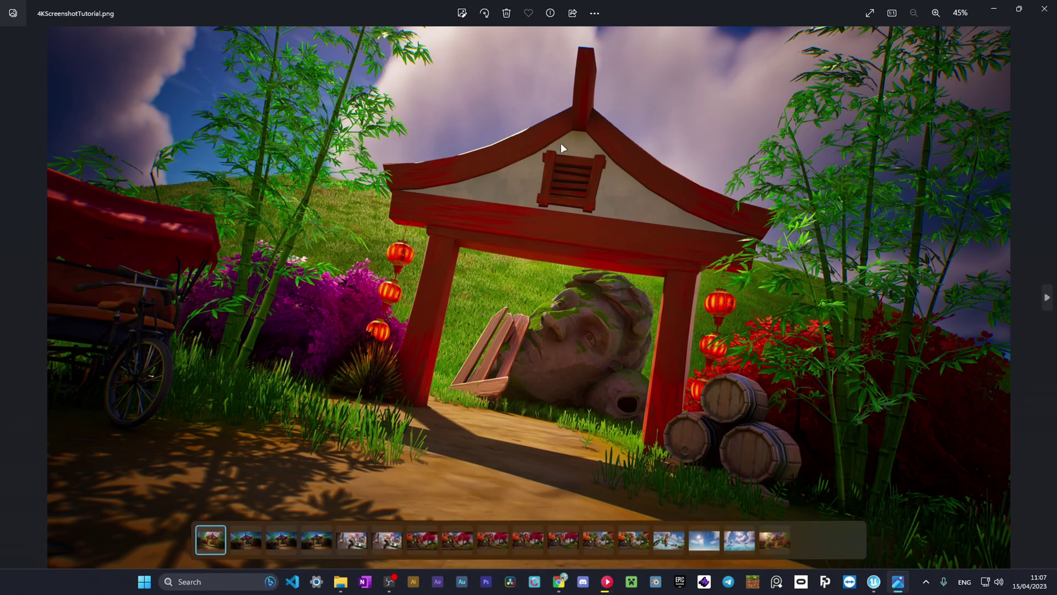
left_click(1055, 16)
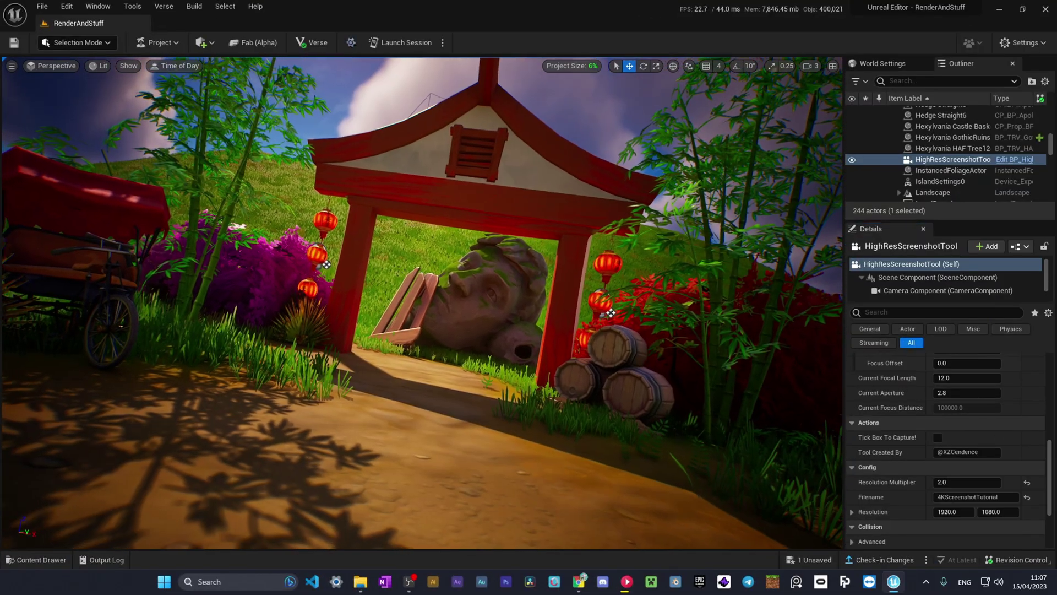
Fly the level view away from the gate to the grassy slope beside the bare dead trees
key("s")
mouse_move(422, 303)
right_mouse_down()
mouse_move(427, 358)
mouse_move(446, 347)
mouse_move(423, 328)
mouse_move(457, 324)
mouse_move(457, 314)
mouse_move(457, 330)
mouse_move(424, 300)
mouse_move(421, 326)
mouse_move(429, 289)
mouse_move(425, 318)
mouse_move(422, 302)
right_mouse_up()
key("w")
right_click_drag(297, 489, 291, 482)
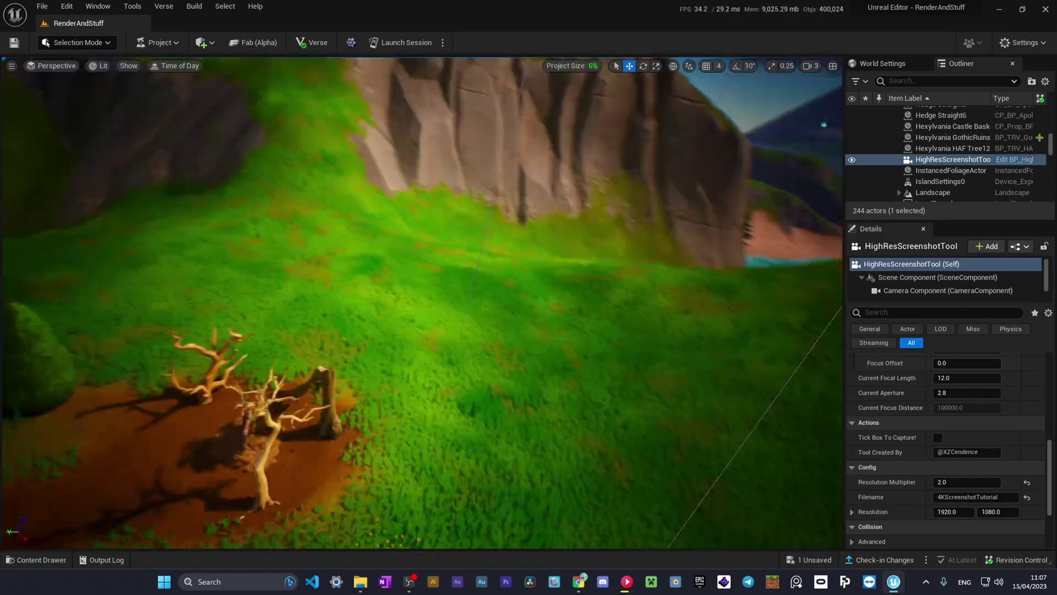